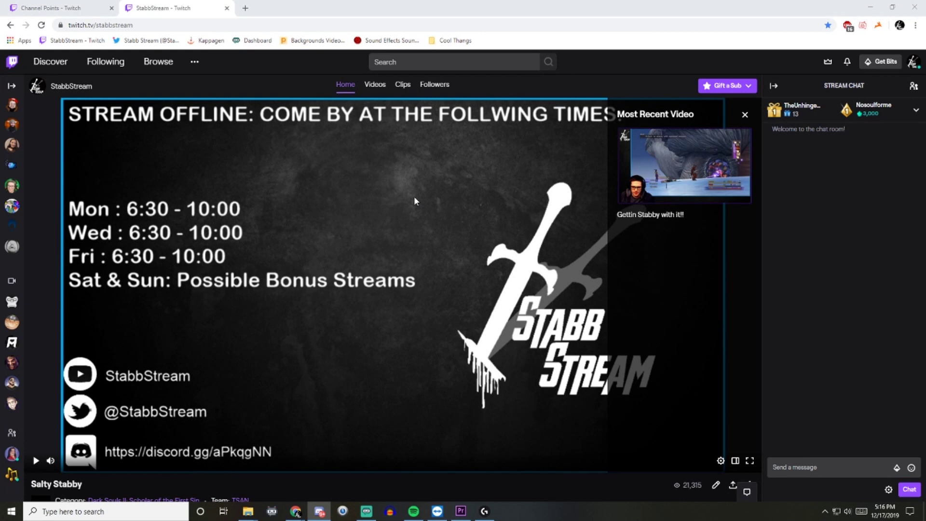
- Go to the Creator Dashboard from the account menu and expand the Community pages in its navigation
{"action": "left_click", "coordinate": [915, 64]}
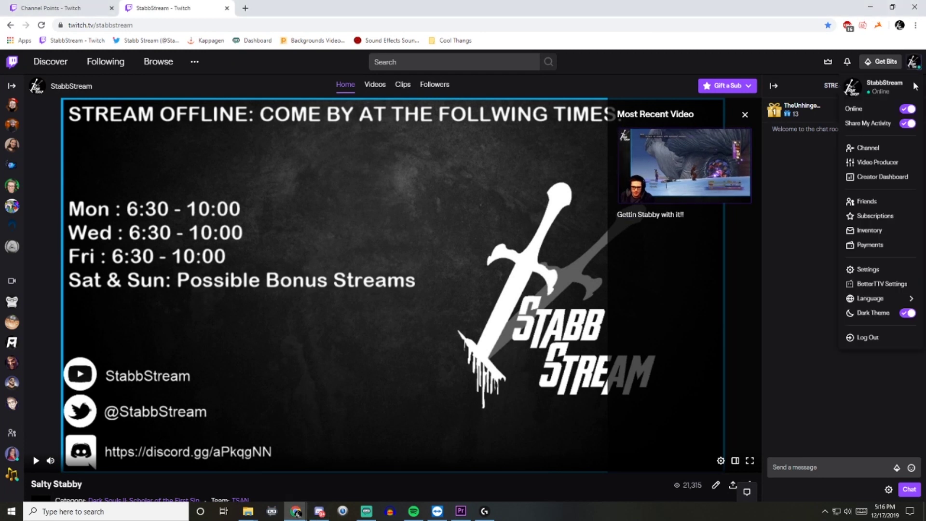
{"action": "left_click", "coordinate": [878, 185]}
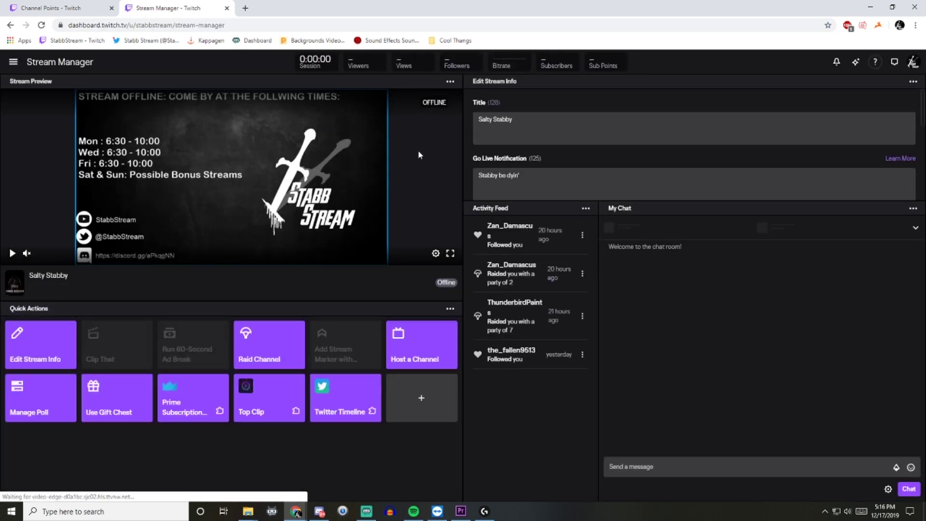
{"action": "left_click", "coordinate": [13, 62]}
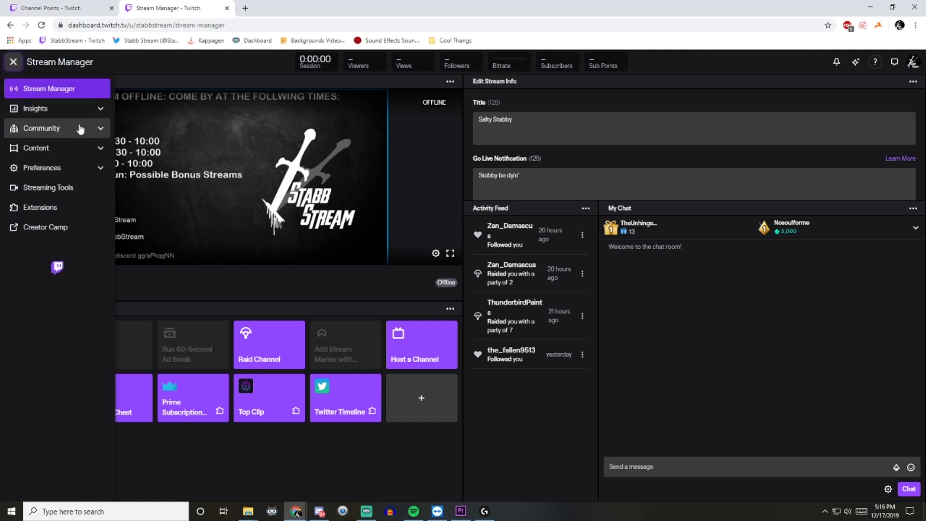
{"action": "left_click", "coordinate": [102, 129]}
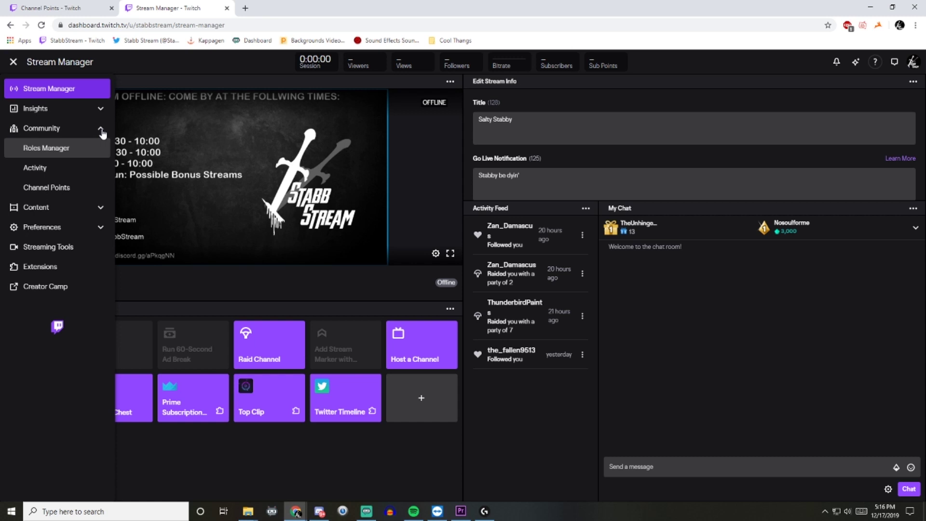
- Enable Channel Points for the channel and open the Customize Points Display editor
{"action": "left_click", "coordinate": [90, 192]}
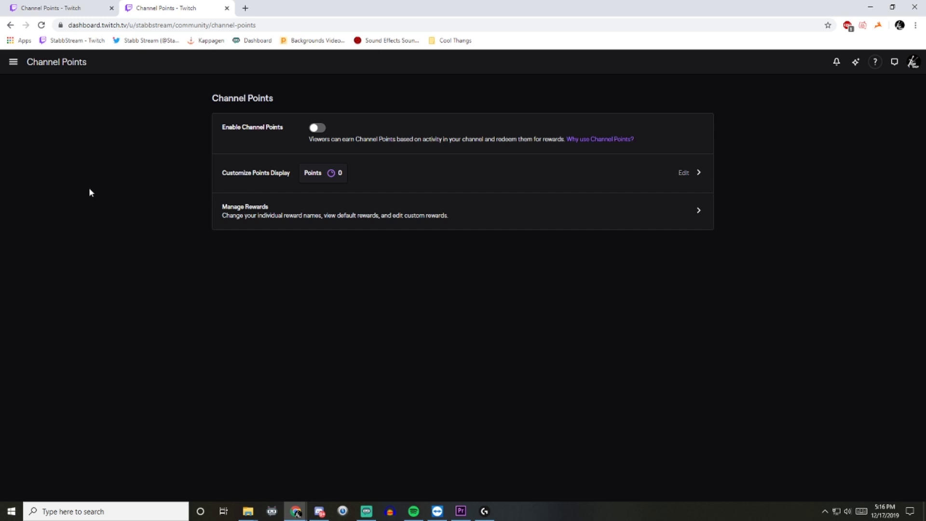
{"action": "left_click", "coordinate": [317, 129]}
{"action": "left_click", "coordinate": [680, 173]}
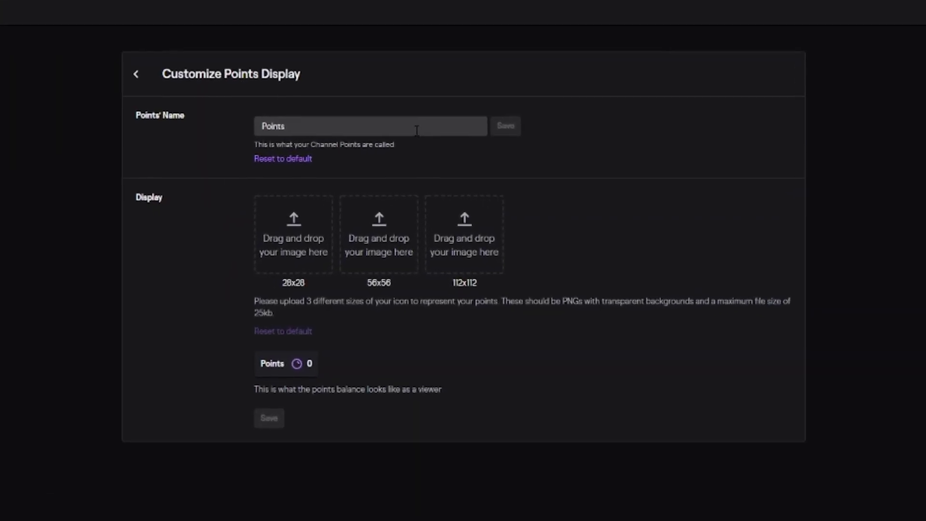
- Rename the channel points from 'Points' to 'StabbCoins' and save
{"action": "left_click", "coordinate": [417, 130]}
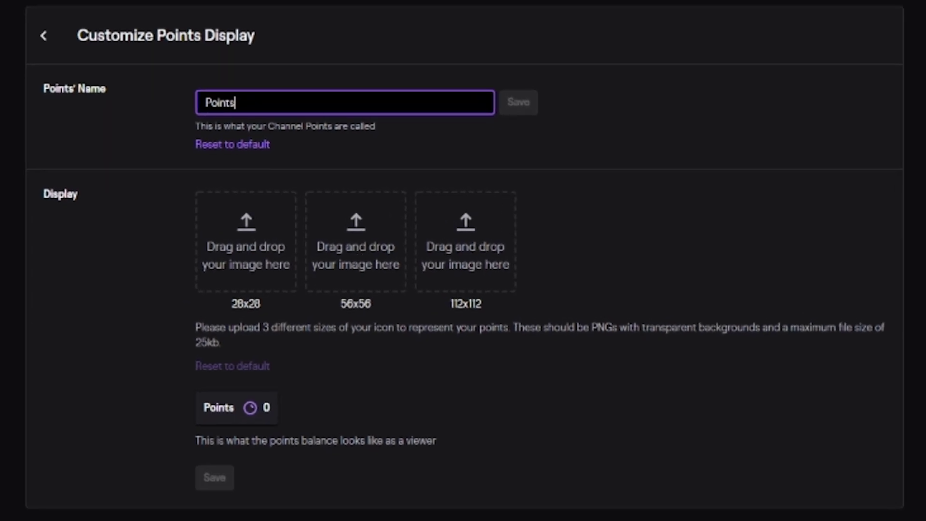
{"action": "key", "text": "BackSpace"}
{"action": "key", "text": "BackSpace"}
{"action": "key", "text": "BackSpace"}
{"action": "key", "text": "BackSpace"}
{"action": "key", "text": "BackSpace"}
{"action": "key", "text": "BackSpace"}
{"action": "type", "text": "sTA"}
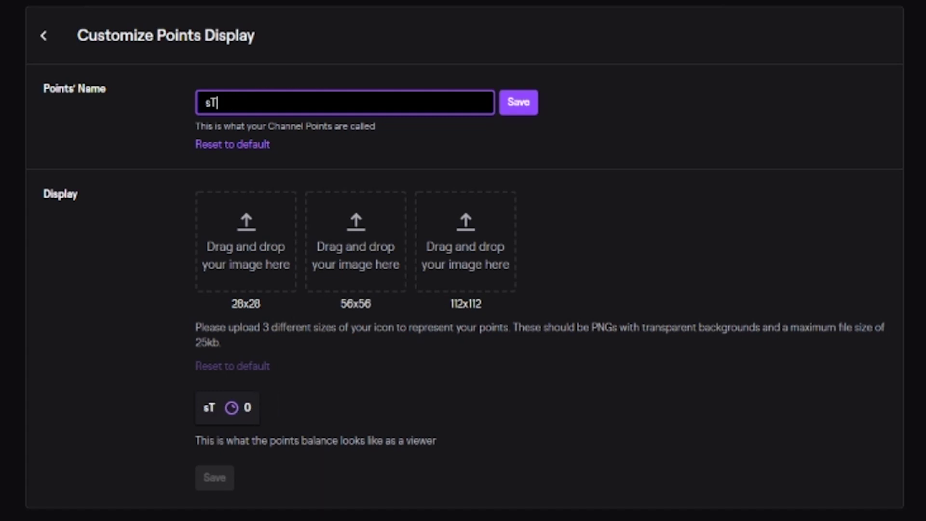
{"action": "key", "text": "BackSpace"}
{"action": "key", "text": "BackSpace"}
{"action": "key", "text": "BackSpace"}
{"action": "type", "text": "Stabb"}
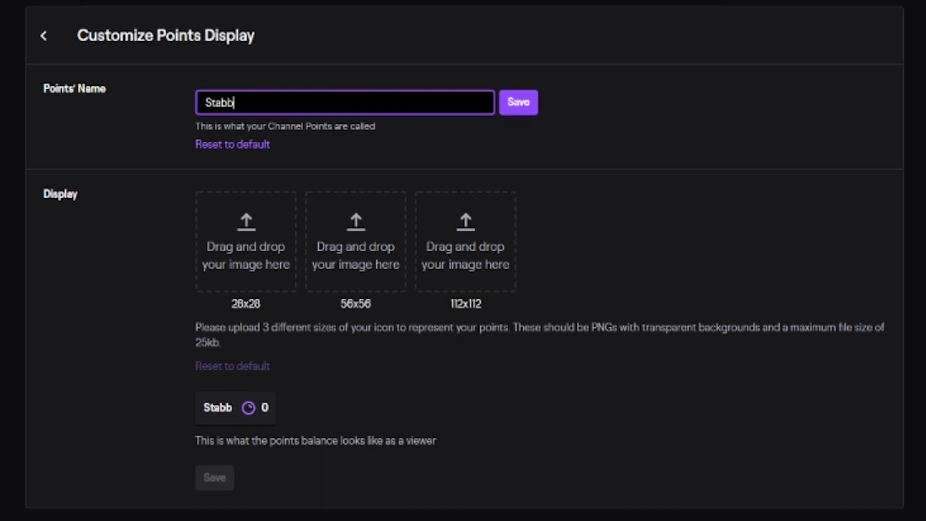
{"action": "type", "text": "Coo"}
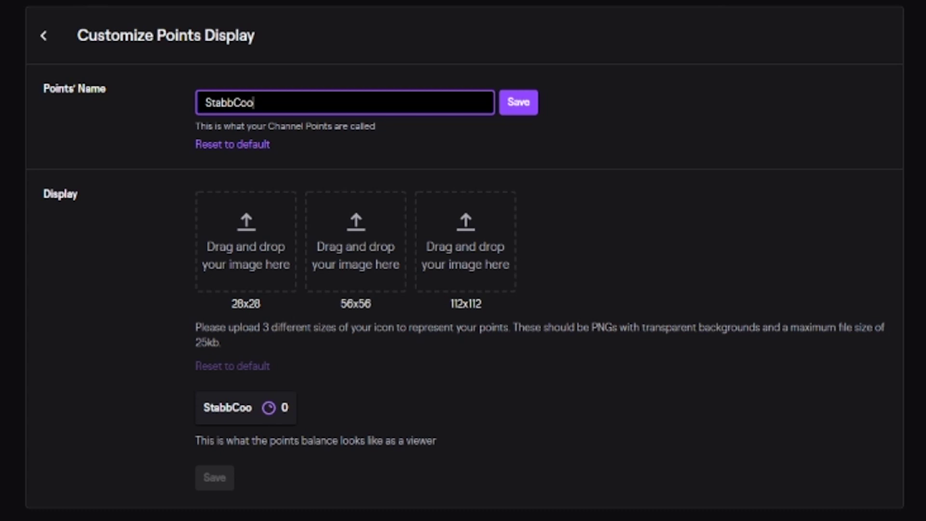
{"action": "key", "text": "BackSpace"}
{"action": "type", "text": "ins"}
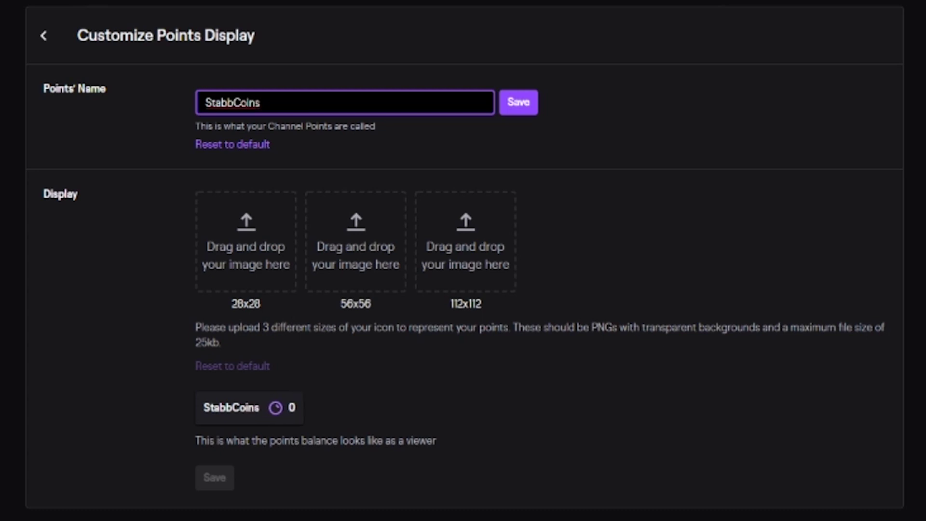
{"action": "left_click", "coordinate": [513, 108]}
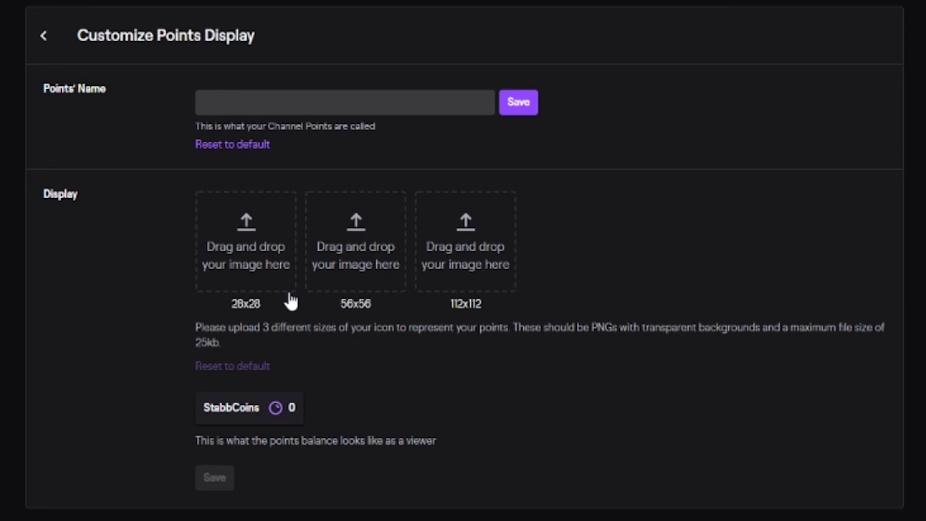
- Upload the 28x28, 56x56 and 112x112 sword logo PNGs as the points icons and save
{"action": "left_click", "coordinate": [268, 306]}
{"action": "left_click_drag", "start_coordinate": [449, 304], "coordinate": [503, 307]}
{"action": "left_click", "coordinate": [488, 309]}
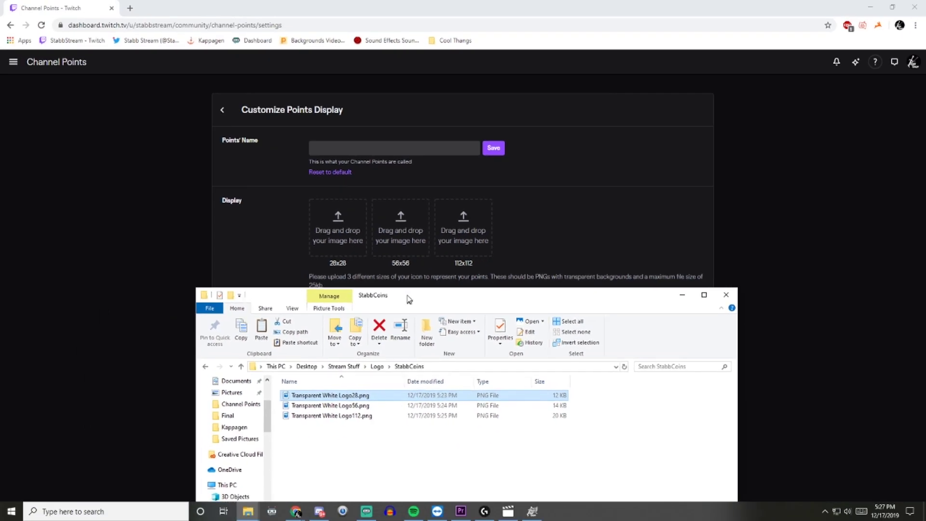
{"action": "left_click_drag", "start_coordinate": [410, 299], "coordinate": [407, 285]}
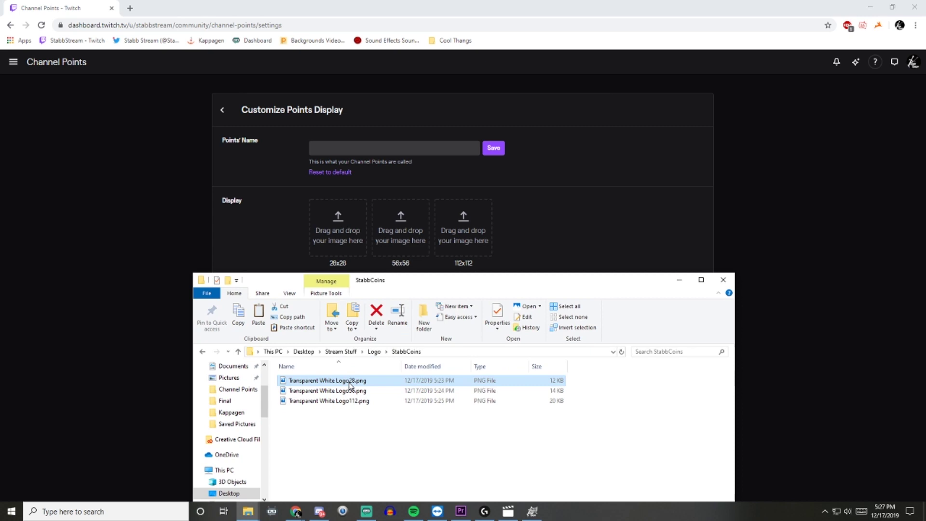
{"action": "left_click_drag", "start_coordinate": [349, 384], "coordinate": [335, 235]}
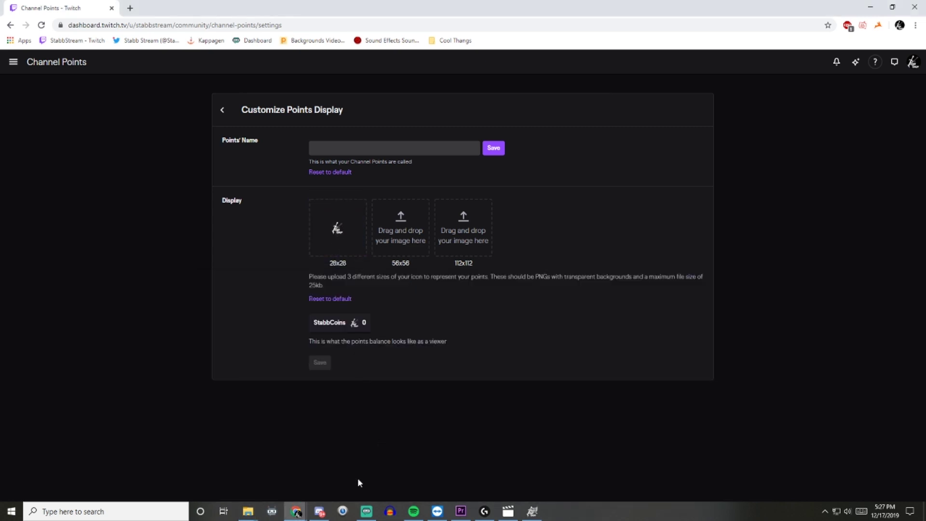
{"action": "left_click", "coordinate": [278, 480]}
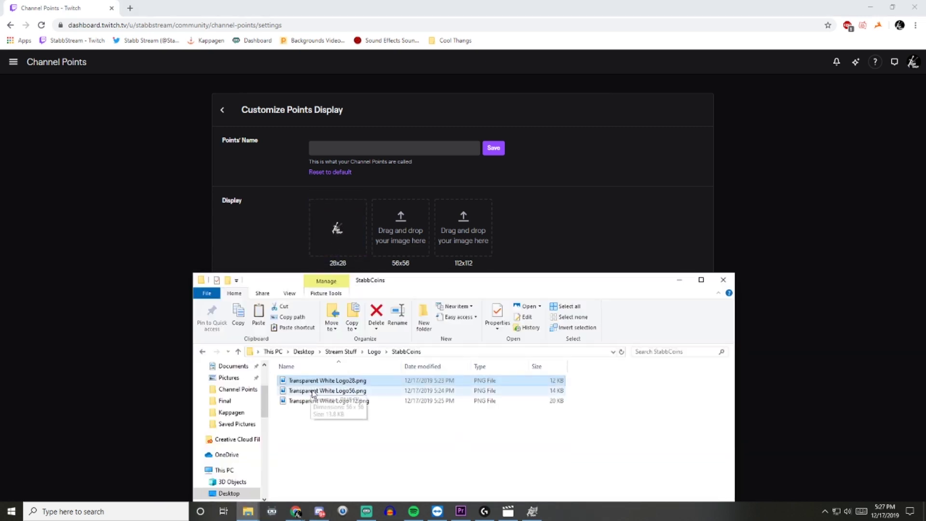
{"action": "left_click_drag", "start_coordinate": [313, 393], "coordinate": [399, 232]}
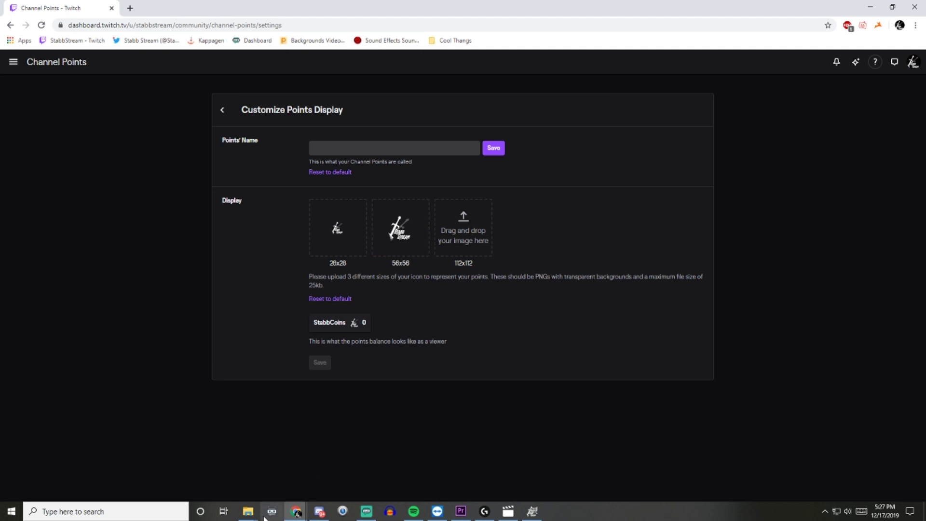
{"action": "mouse_move", "coordinate": [265, 517]}
{"action": "left_click", "coordinate": [294, 475]}
{"action": "left_click_drag", "start_coordinate": [332, 401], "coordinate": [471, 239]}
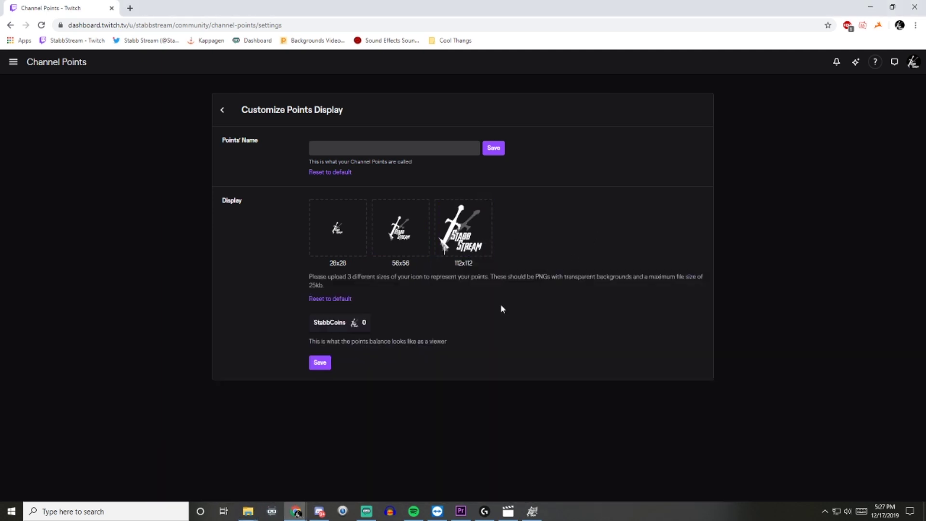
{"action": "left_click", "coordinate": [321, 369]}
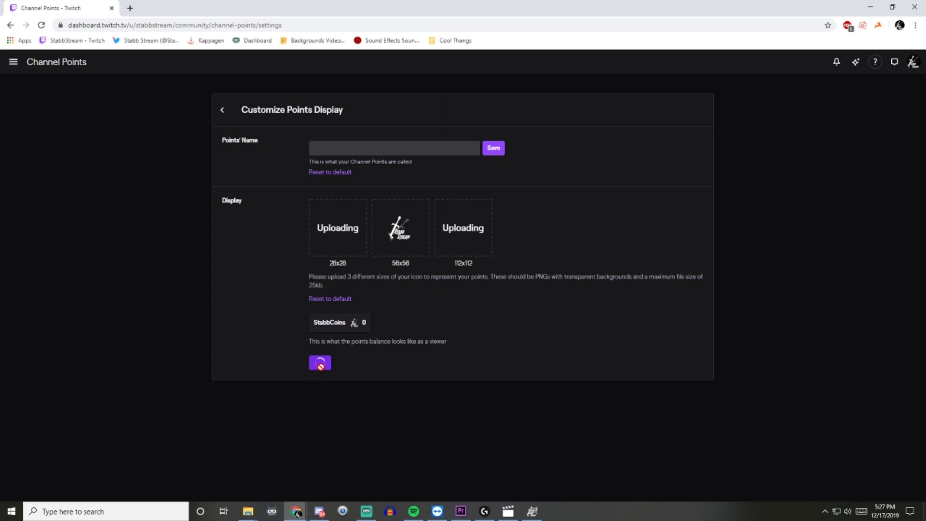
- Open Manage Rewards and disable the 'Send a Message in Sub-Only Mode' reward
{"action": "left_click", "coordinate": [223, 111]}
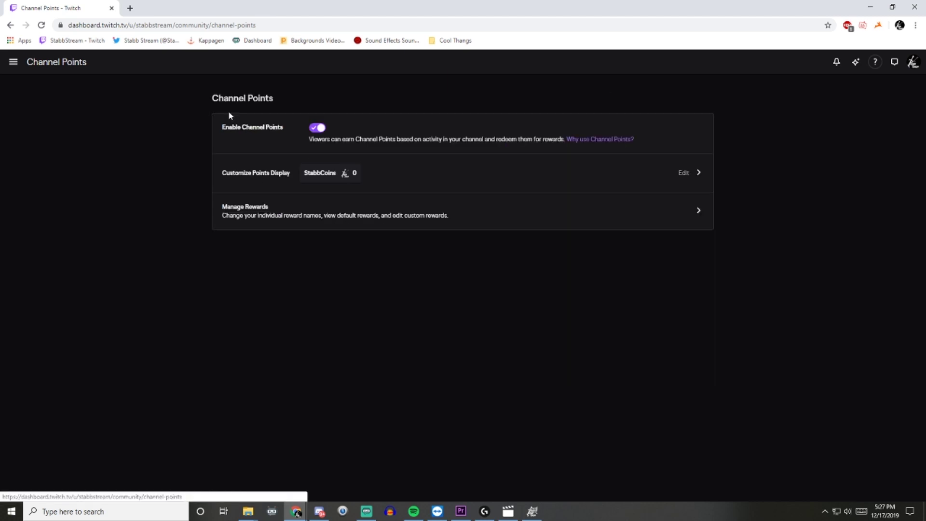
{"action": "left_click", "coordinate": [700, 214]}
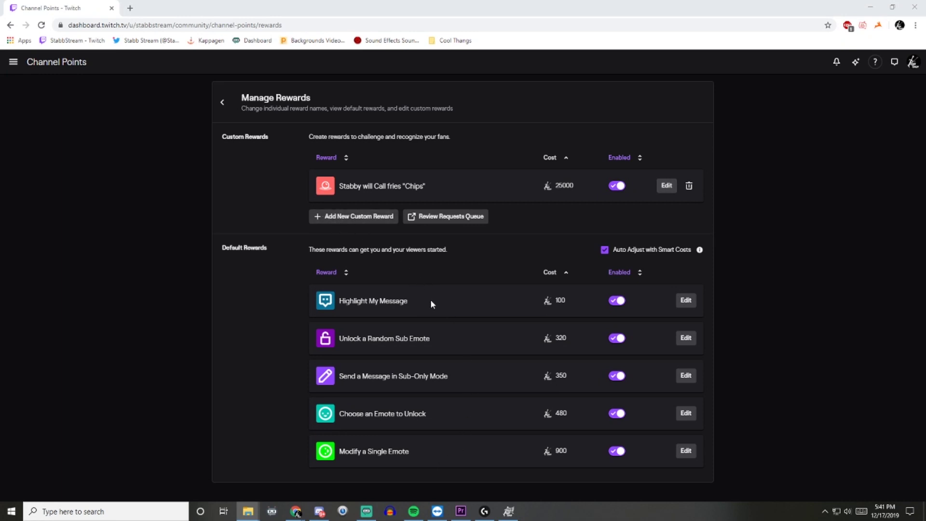
{"action": "left_click_drag", "start_coordinate": [460, 380], "coordinate": [344, 377]}
{"action": "left_click", "coordinate": [340, 376]}
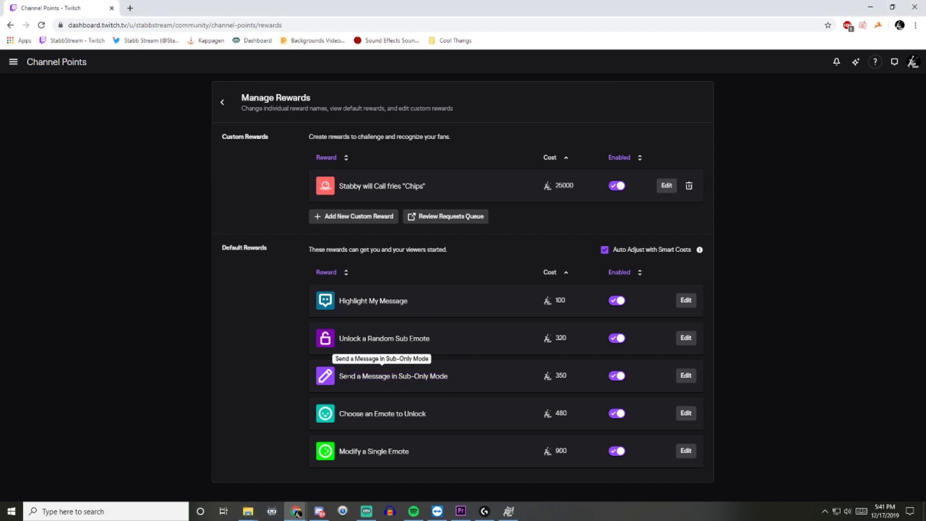
{"action": "left_click", "coordinate": [617, 381]}
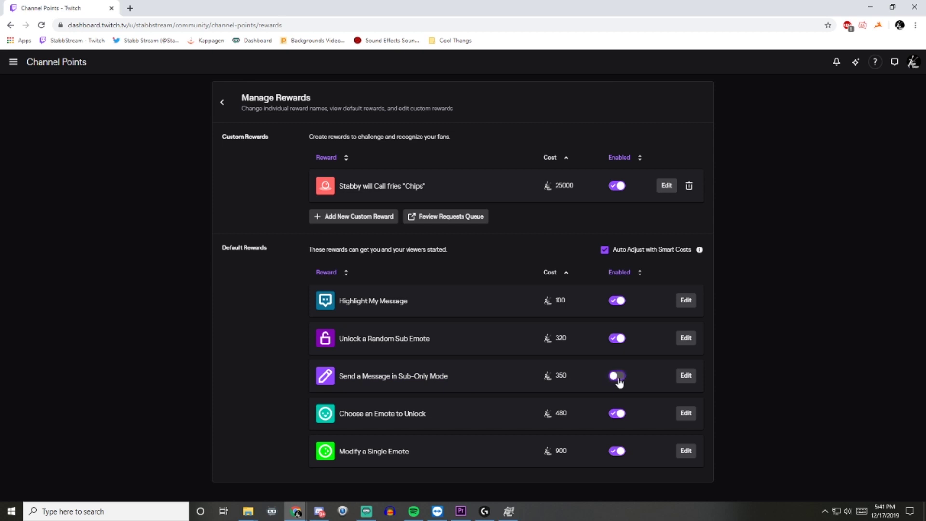
{"action": "left_click_drag", "start_coordinate": [423, 312], "coordinate": [340, 303]}
{"action": "left_click", "coordinate": [447, 313]}
- Change the Highlight My Message reward's cost from 100 to 75
{"action": "left_click", "coordinate": [686, 304]}
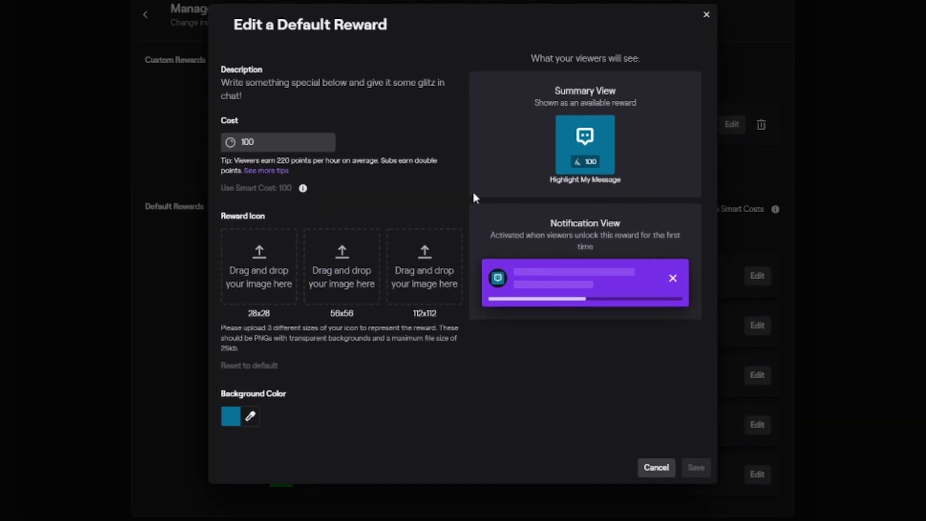
{"action": "left_click_drag", "start_coordinate": [289, 139], "coordinate": [227, 147]}
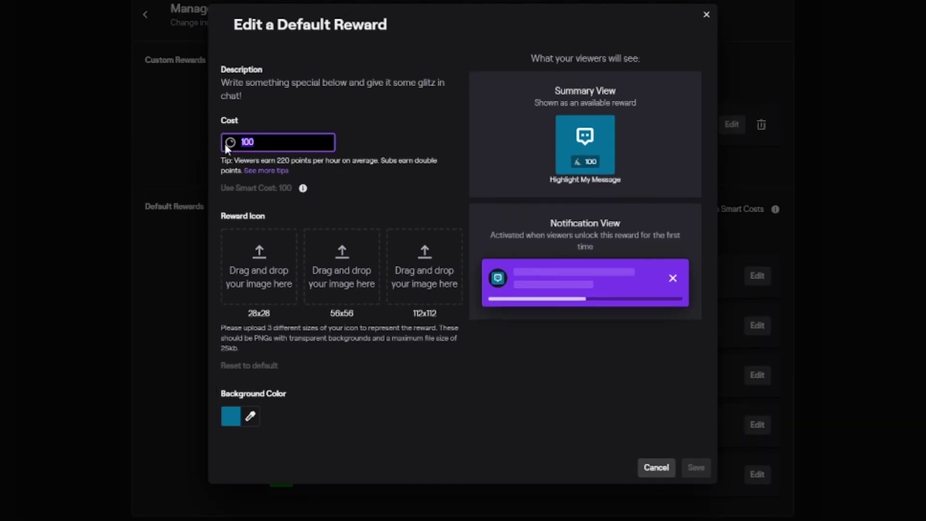
{"action": "type", "text": "75"}
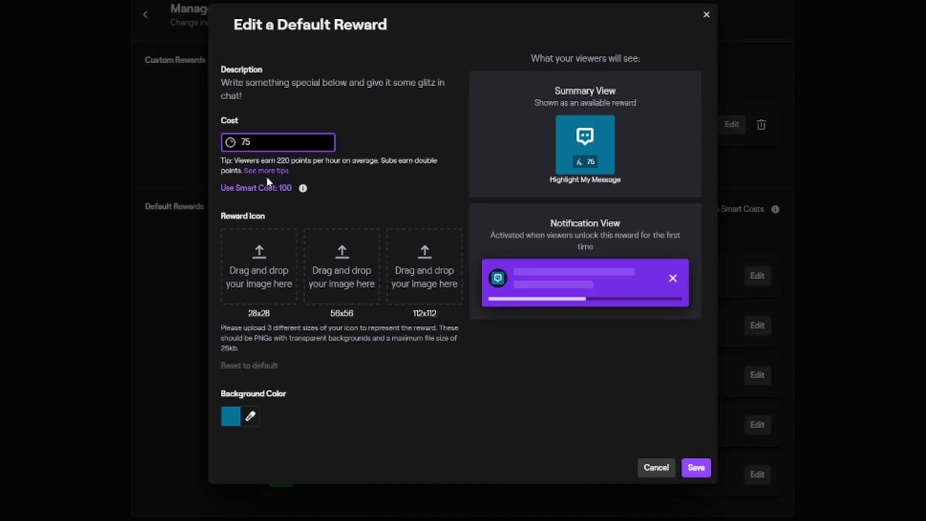
{"action": "left_click_drag", "start_coordinate": [234, 160], "coordinate": [437, 174]}
{"action": "left_click", "coordinate": [437, 173]}
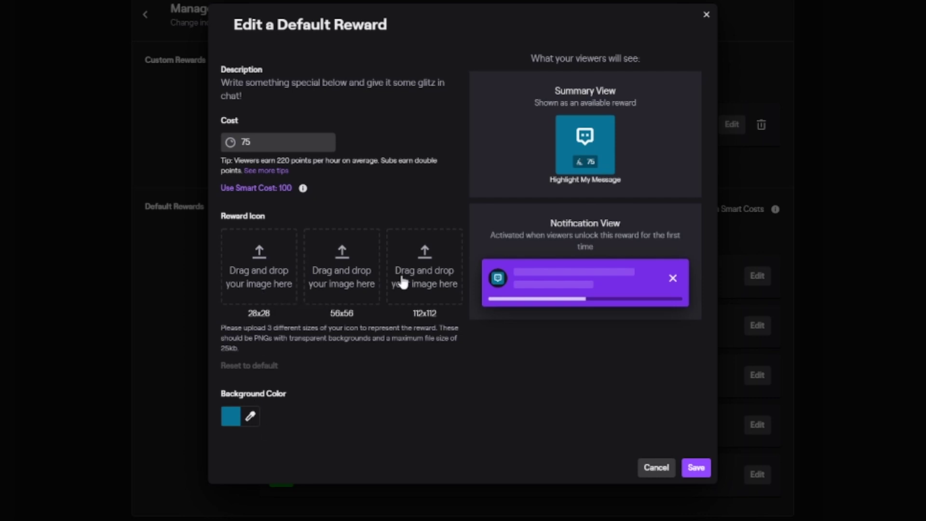
- Give Highlight My Message a bright green background colour and save the reward
{"action": "left_click", "coordinate": [259, 419]}
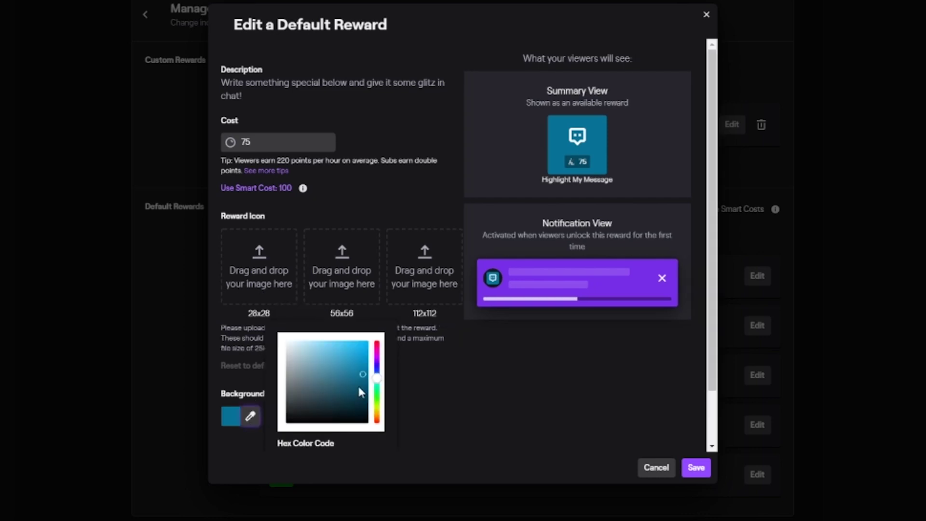
{"action": "left_click", "coordinate": [377, 393]}
{"action": "left_click_drag", "start_coordinate": [363, 375], "coordinate": [368, 341]}
{"action": "left_click", "coordinate": [467, 372]}
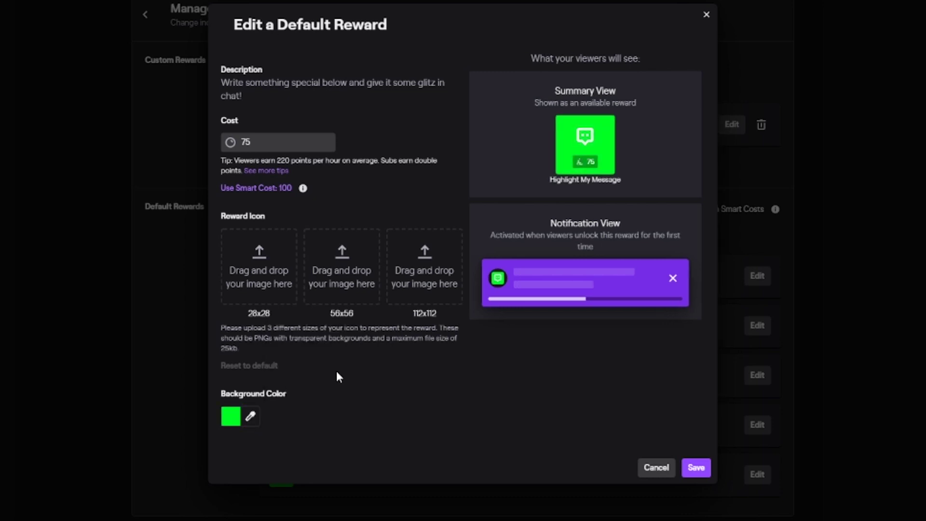
{"action": "left_click", "coordinate": [695, 469]}
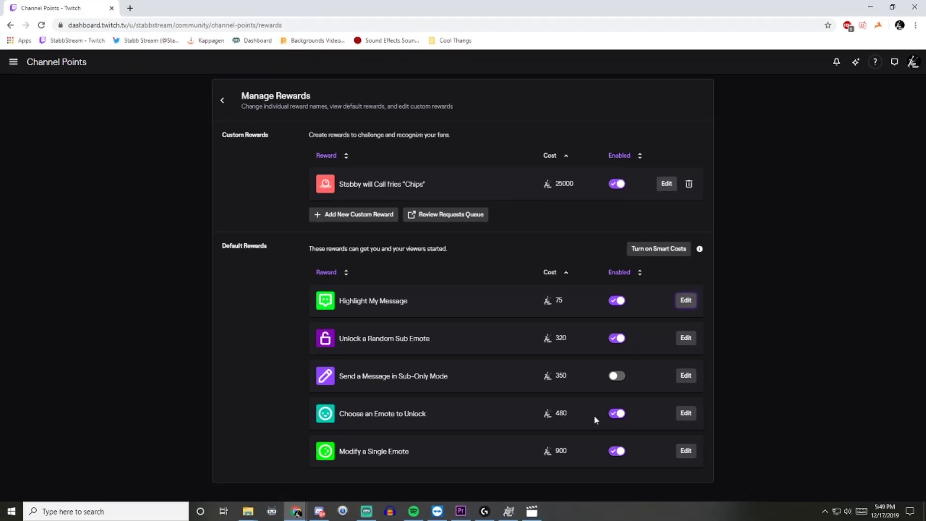
- Start a new custom reward named 'Stabby Dance'
{"action": "left_click", "coordinate": [363, 223]}
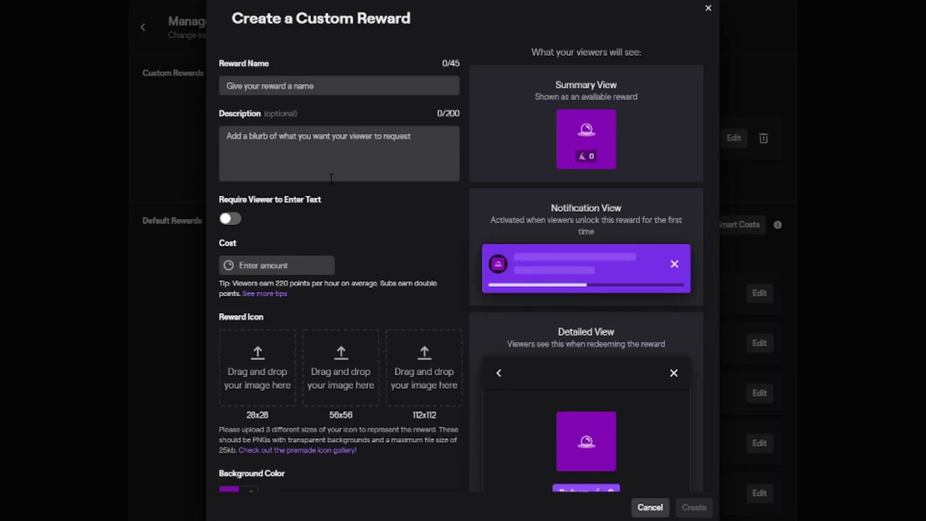
{"action": "left_click", "coordinate": [306, 91]}
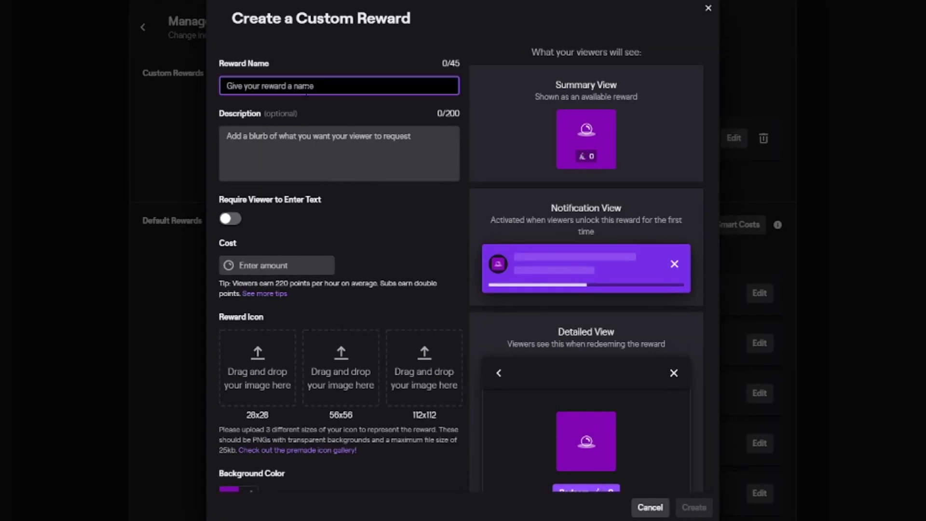
{"action": "type", "text": "Stabby Dance"}
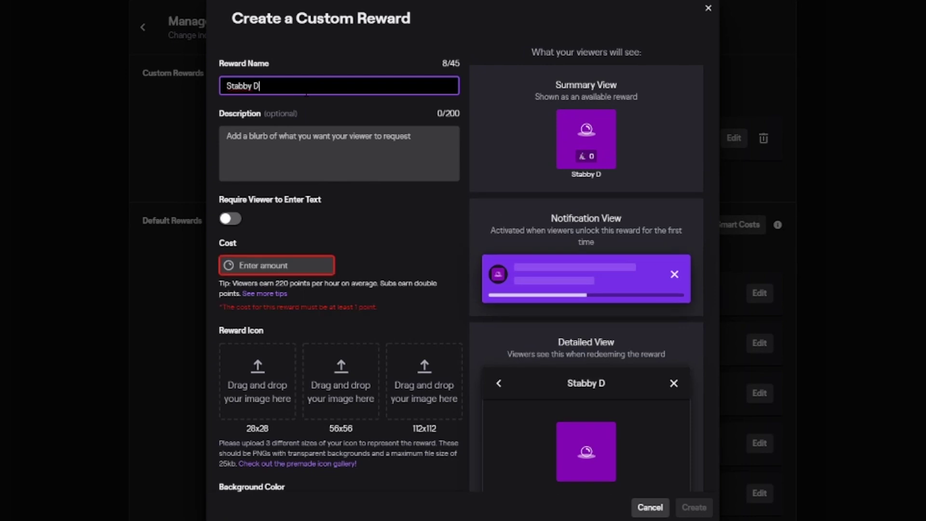
- Describe the reward as 'Stabby will dance like an idiot when you redeem this! What dance would you like?' and require viewer text
{"action": "left_click", "coordinate": [321, 135]}
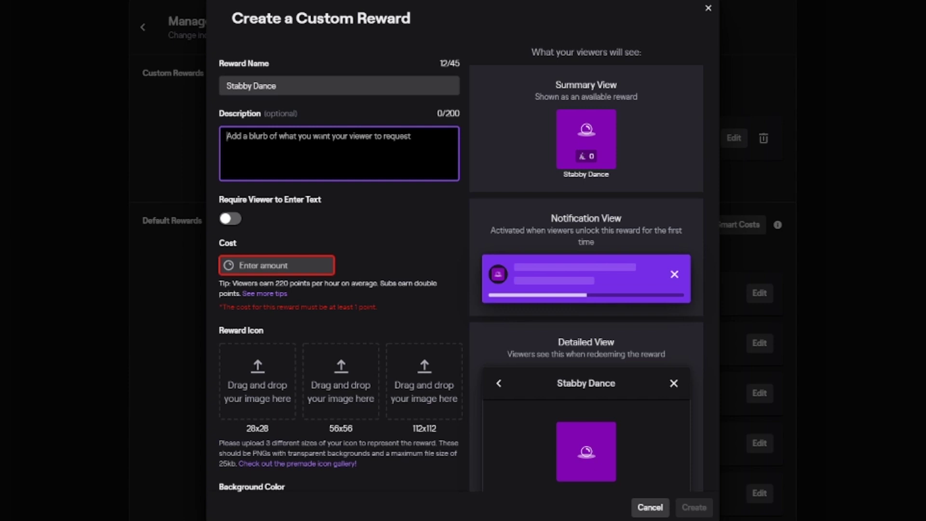
{"action": "type", "text": "Stabby will"}
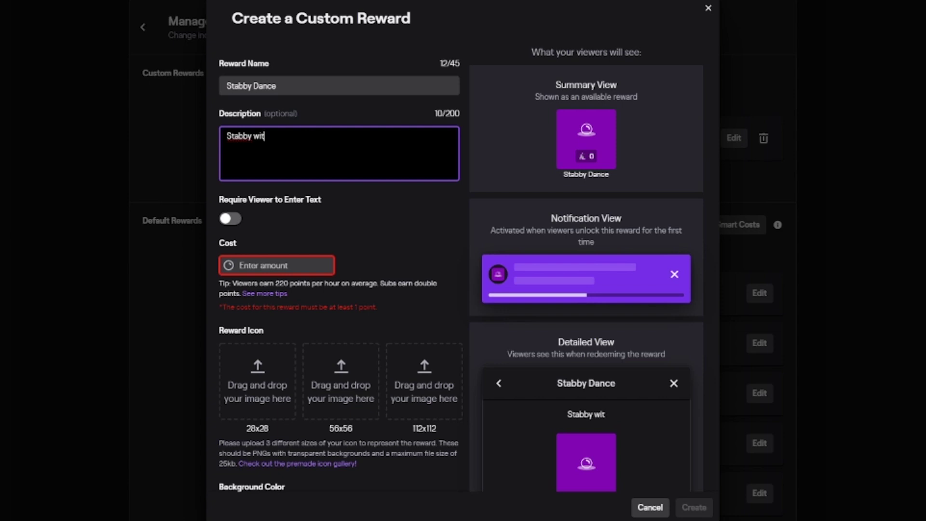
{"action": "type", "text": " dance arou"}
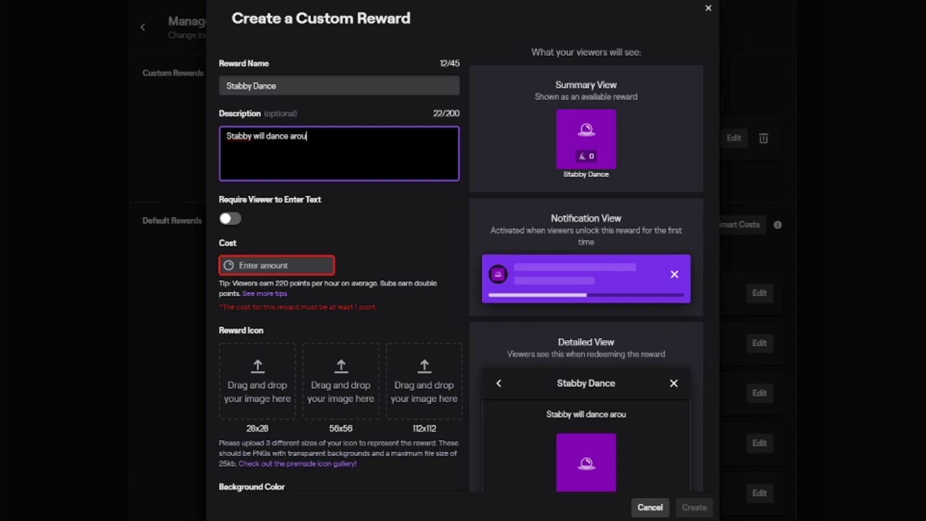
{"action": "type", "text": "nd like a"}
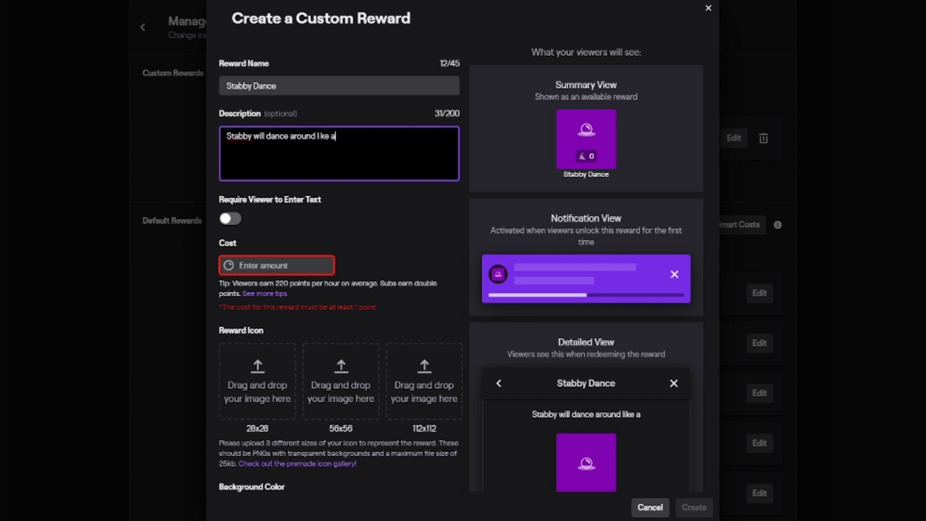
{"action": "type", "text": "n idi"}
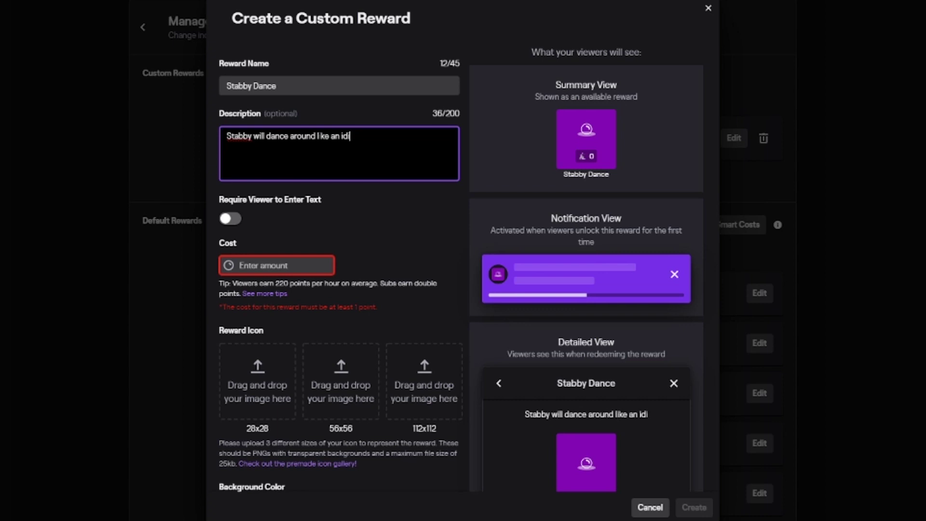
{"action": "type", "text": "ot when"}
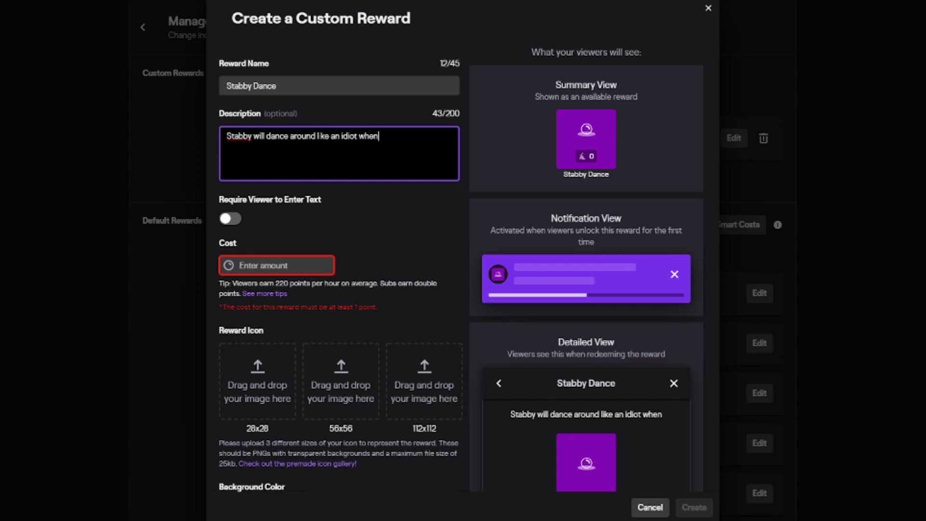
{"action": "type", "text": " you redee"}
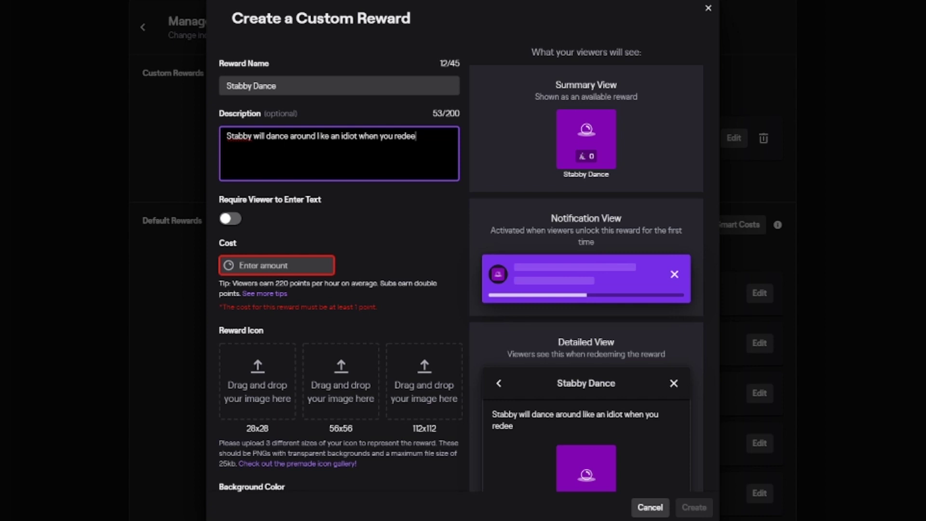
{"action": "type", "text": "m this! W"}
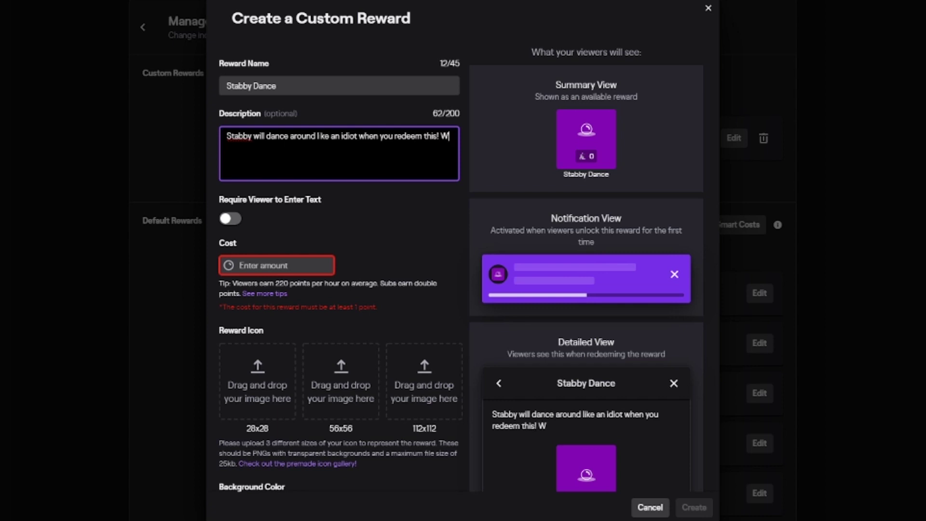
{"action": "type", "text": "hat dance wo"}
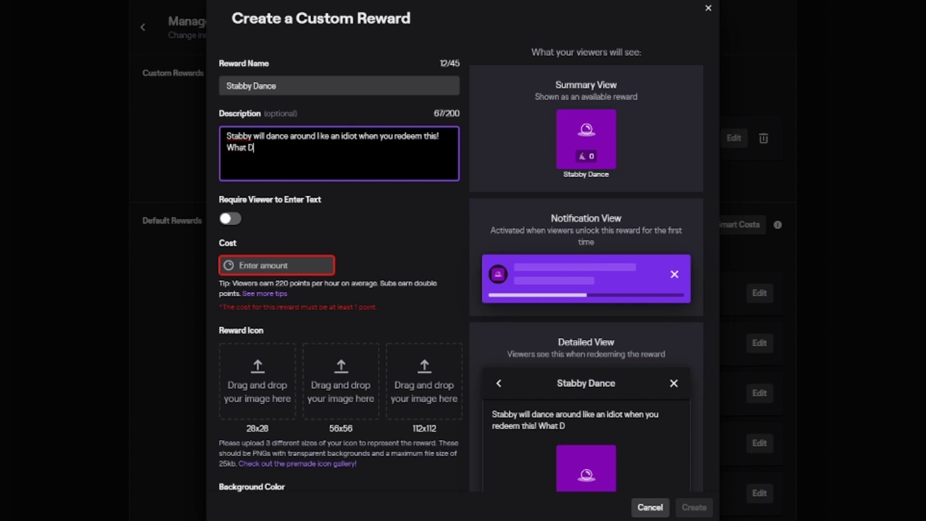
{"action": "type", "text": "uld yo"}
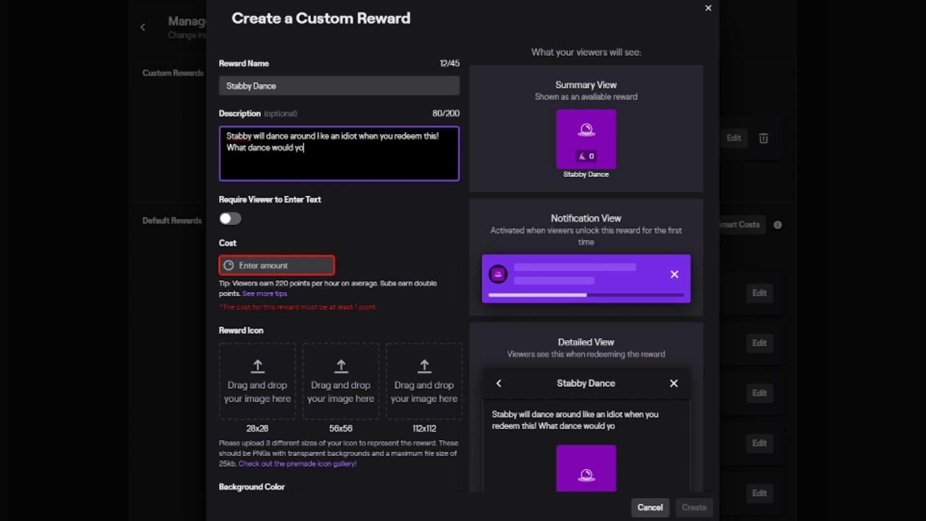
{"action": "type", "text": "u like?"}
{"action": "left_click", "coordinate": [232, 223]}
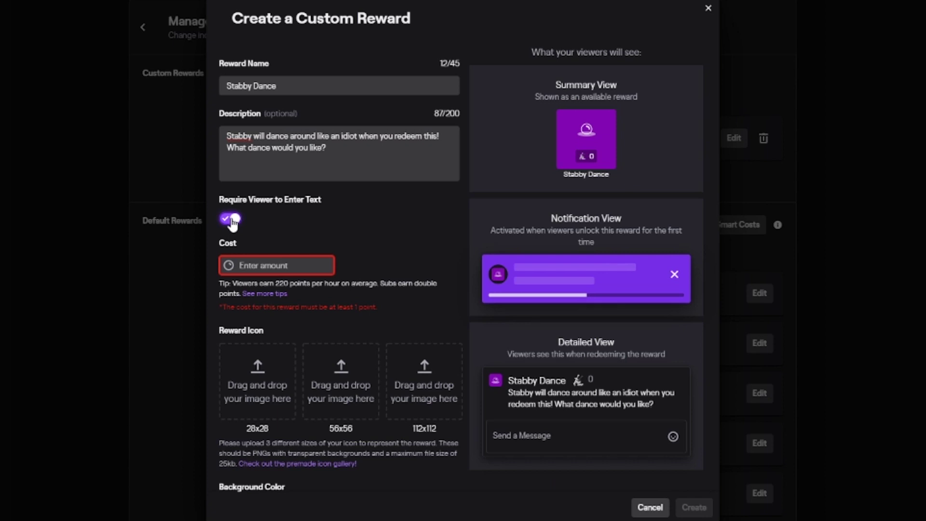
- Set the Stabby Dance reward's cost to 2500
{"action": "key", "text": "Tab"}
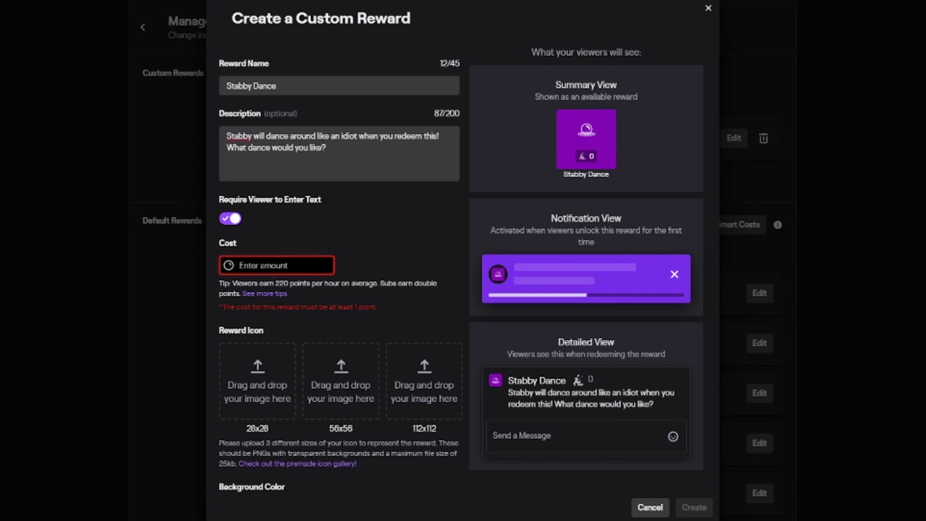
{"action": "type", "text": "2500"}
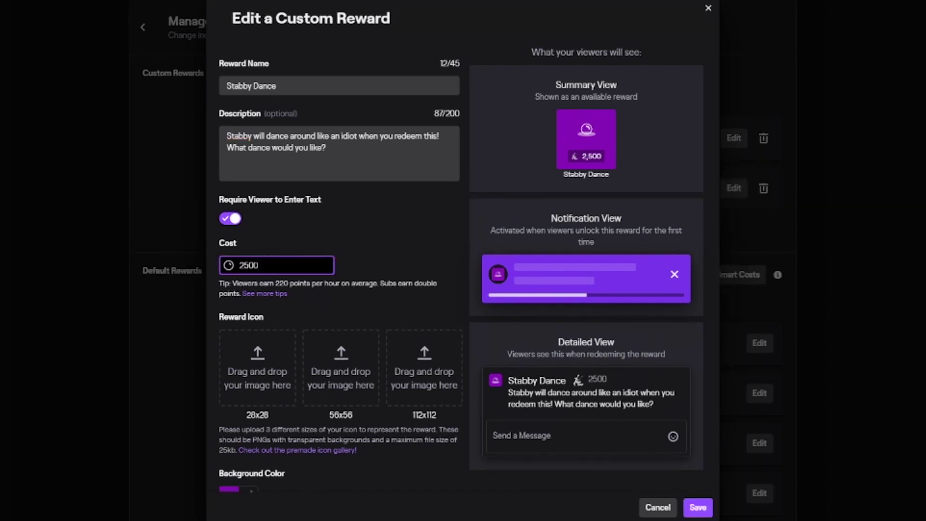
{"action": "scroll", "coordinate": [270, 300], "scroll_direction": "down", "scroll_amount": 3}
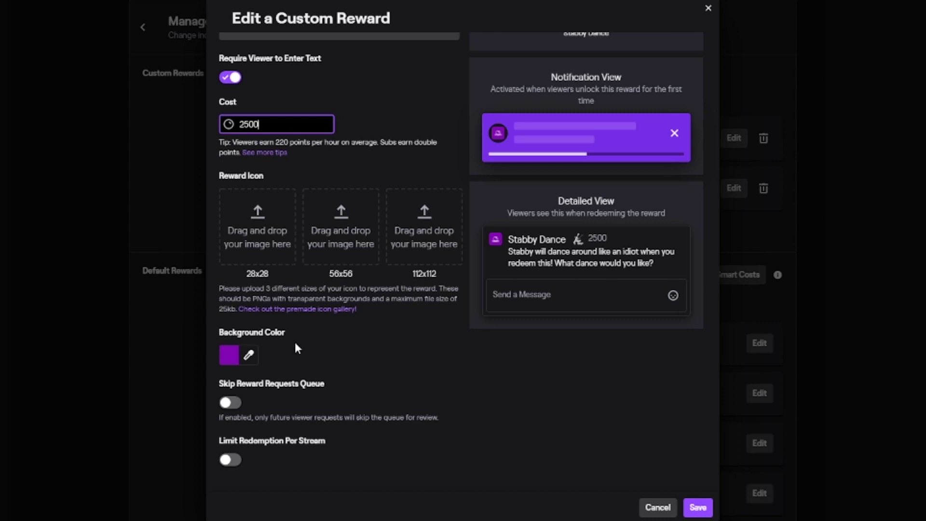
- Limit Stabby Dance to 1 redemption per stream and save the reward
{"action": "left_click", "coordinate": [232, 405]}
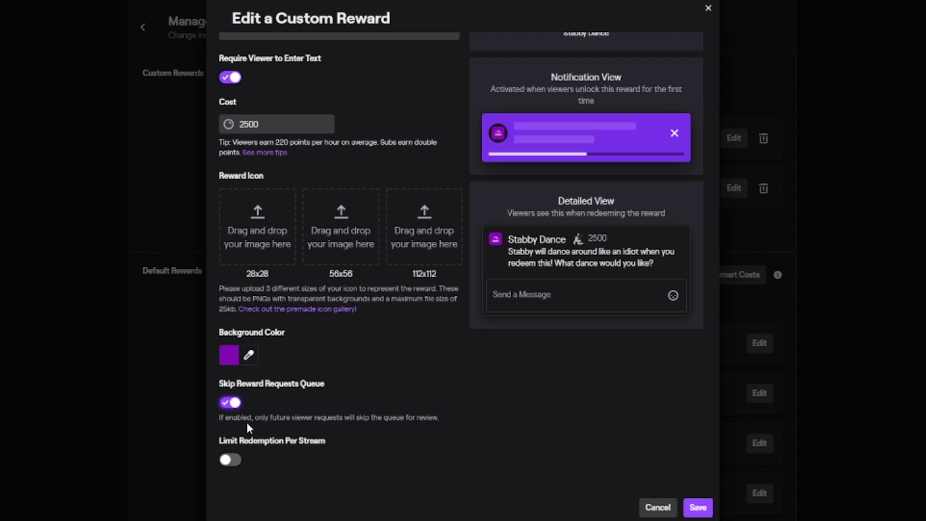
{"action": "left_click", "coordinate": [231, 405]}
{"action": "left_click", "coordinate": [230, 460]}
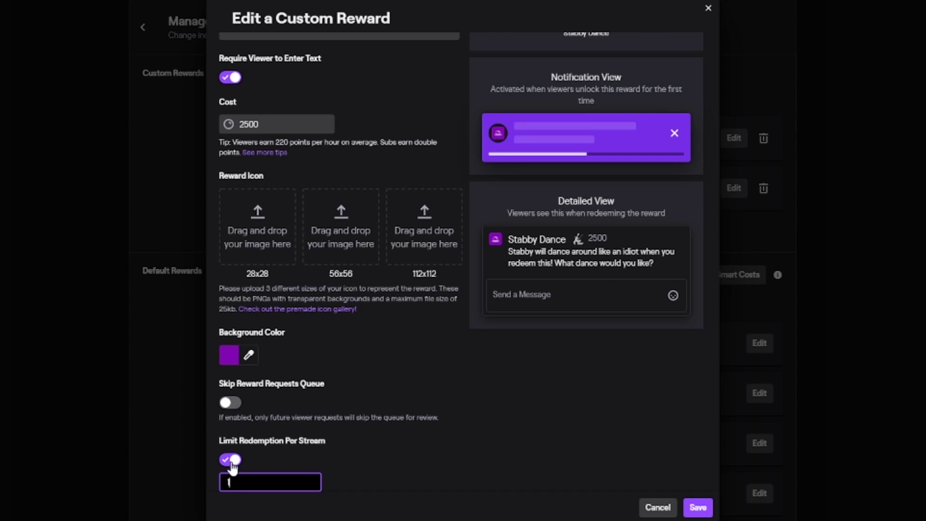
{"action": "key", "text": "BackSpace"}
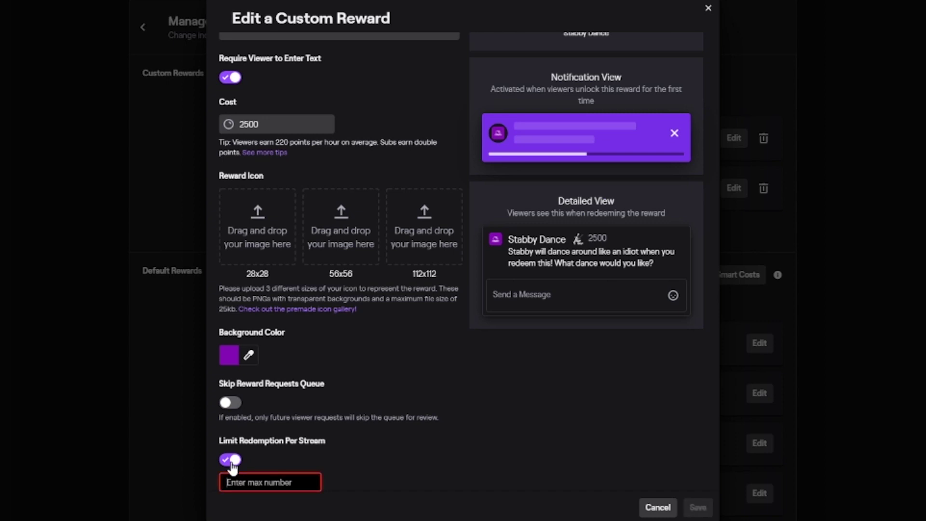
{"action": "type", "text": "1"}
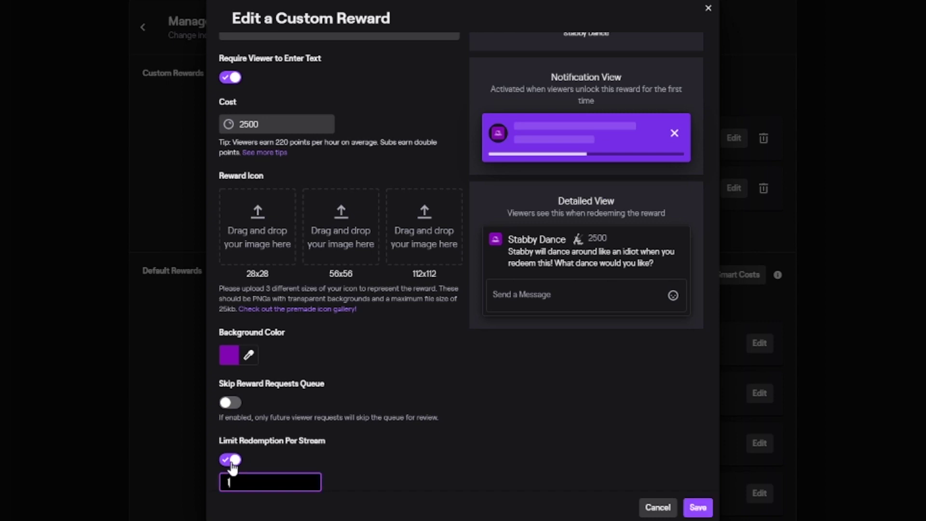
{"action": "left_click", "coordinate": [698, 508]}
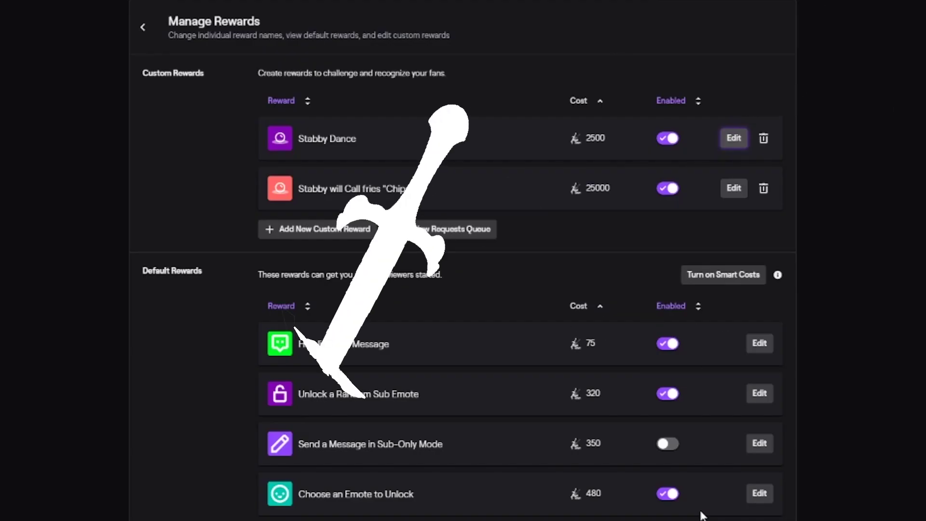